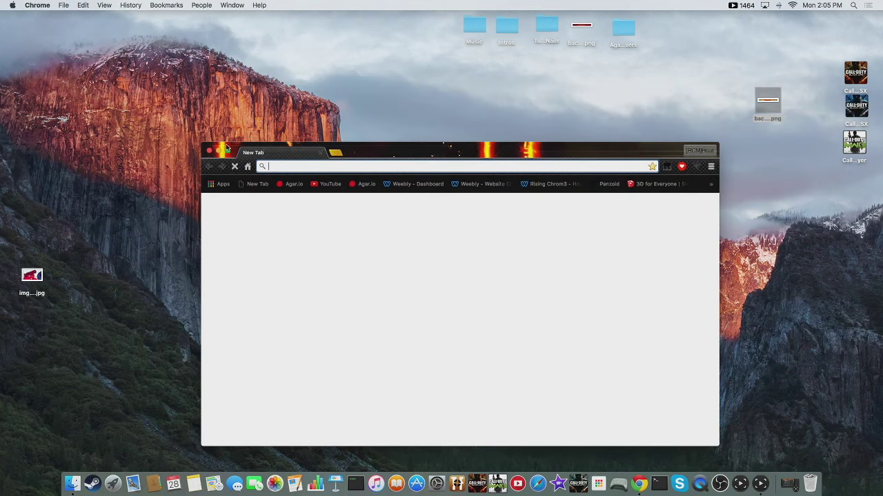
Step: Make Chrome full screen and search Google for 'elgato software'
click(227, 150)
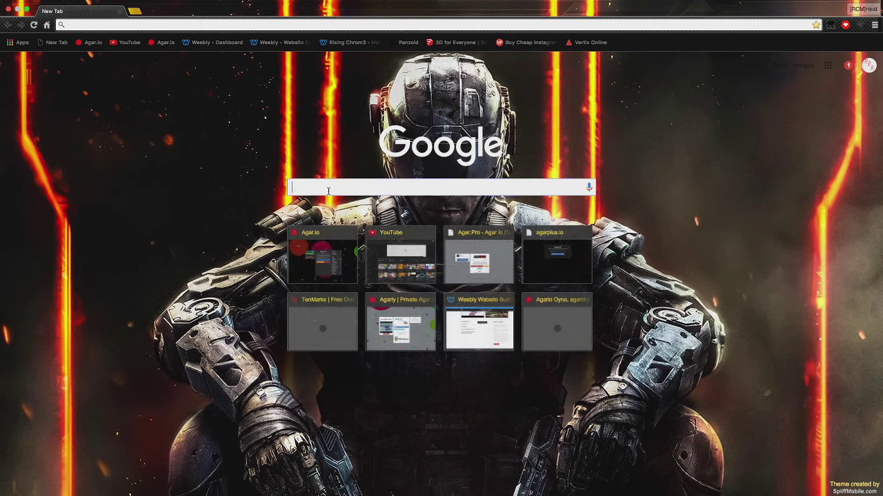
text(elgato)
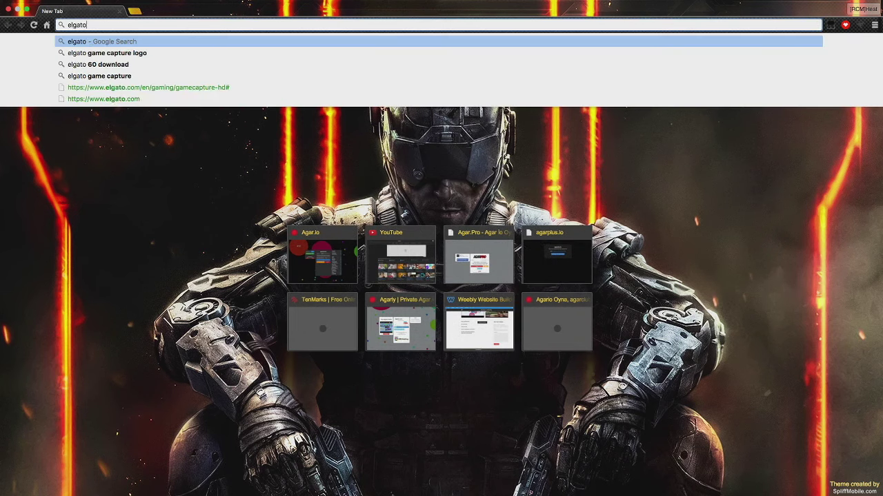
text( soft)
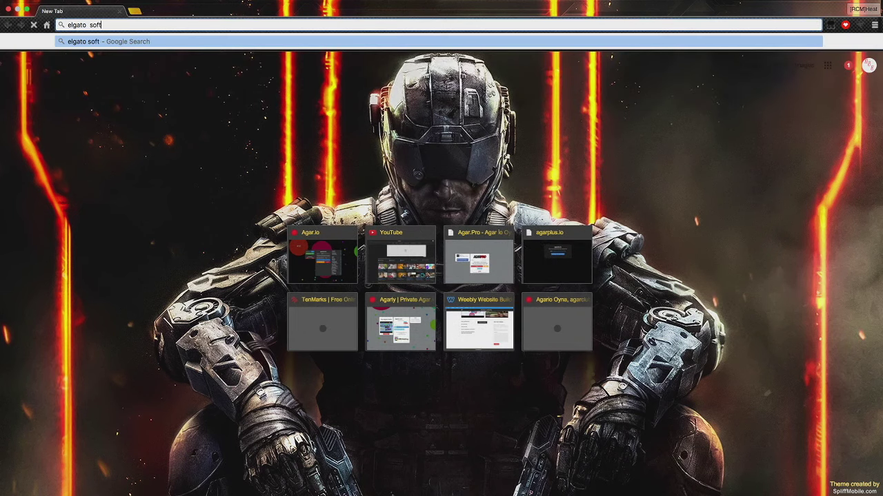
text(ware)
key(Return)
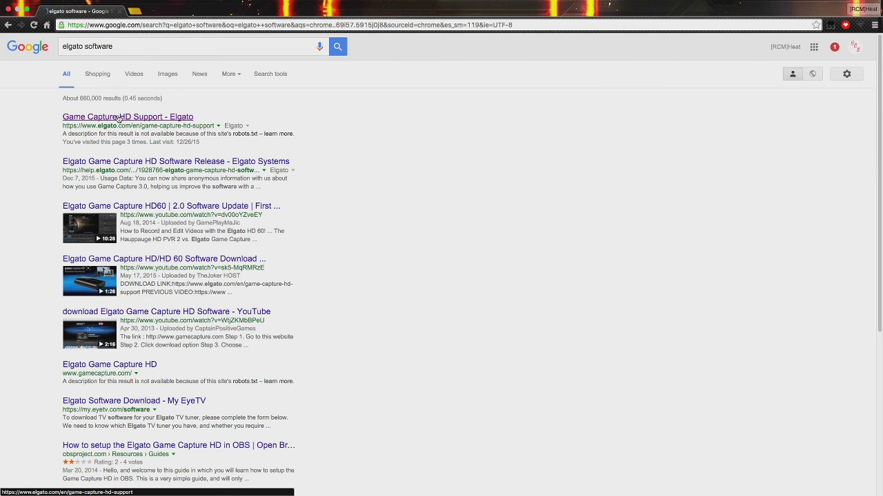
Step: Open Elgato's Game Capture HD support page, start the Game Capture 3.0 download, and browse the page
click(119, 118)
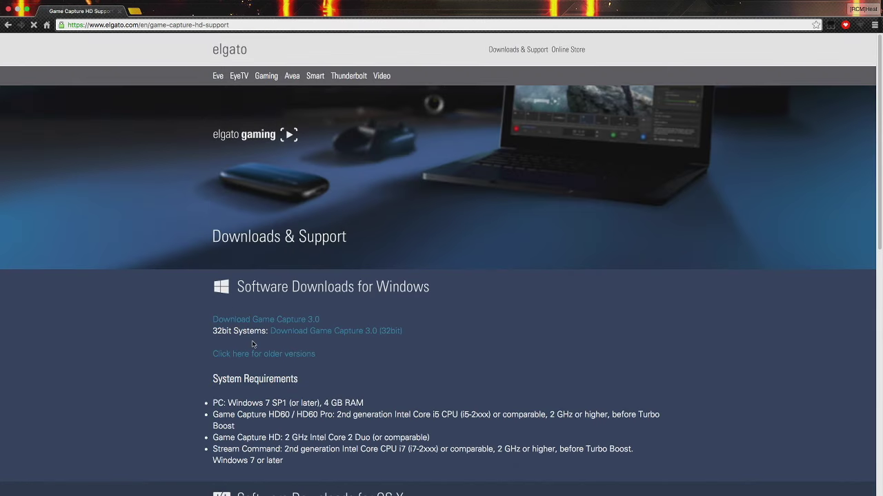
click(262, 321)
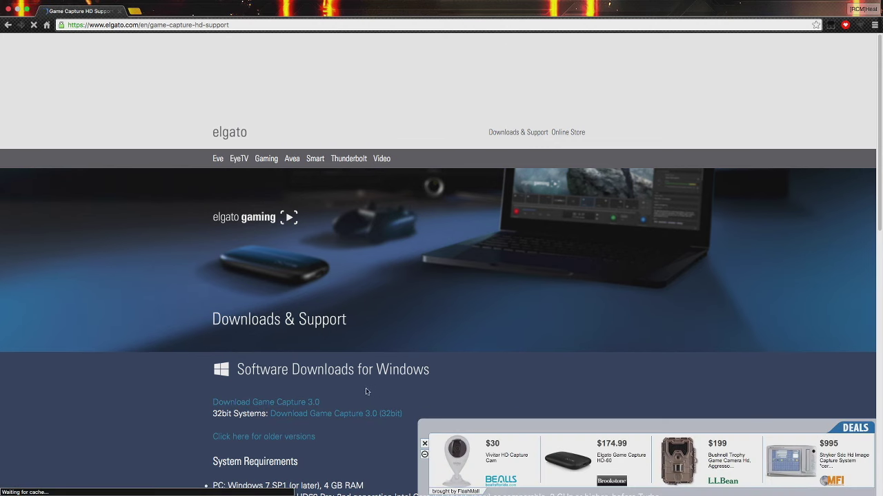
scroll(358, 389, down, 2)
scroll(358, 388, down, 6)
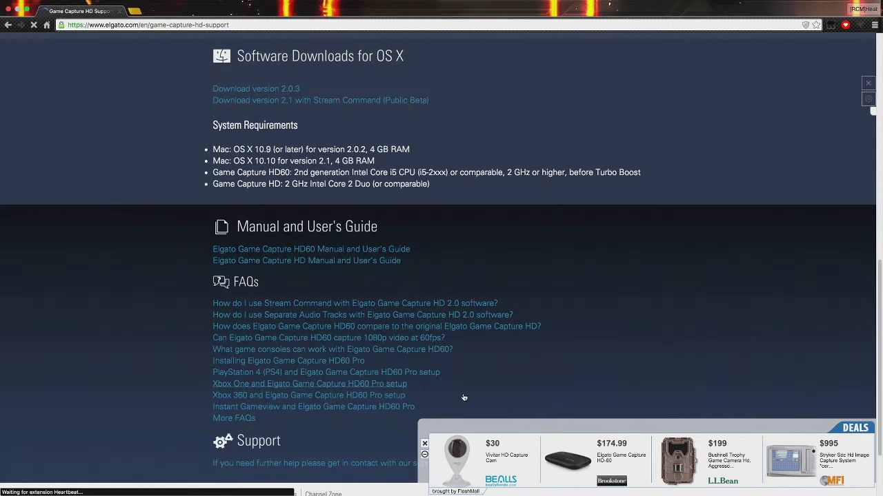
scroll(463, 397, down, 2)
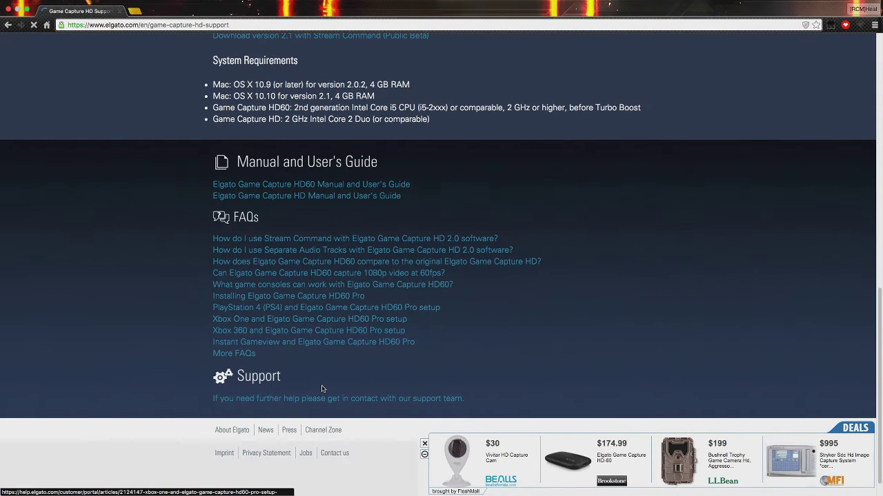
scroll(322, 386, up, 3)
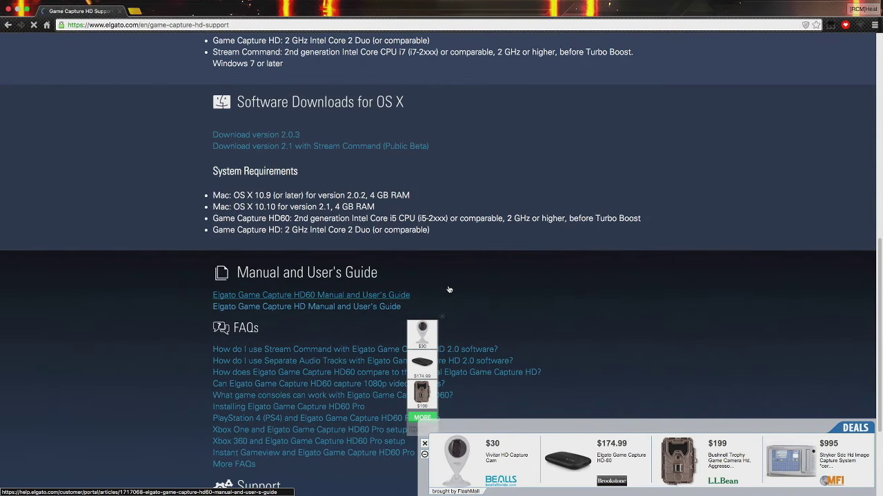
scroll(449, 290, up, 2)
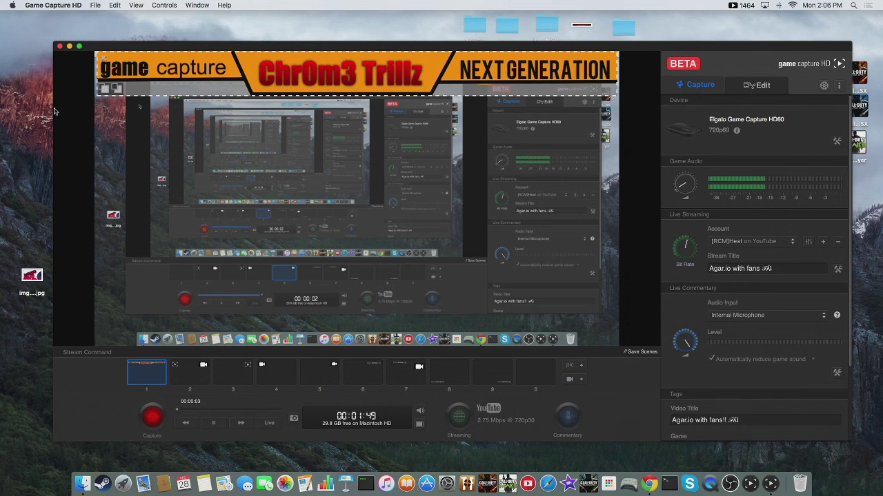
Step: Keep the Game Capture HD capture running, minimise its window, and open a new Chrome window
click(60, 46)
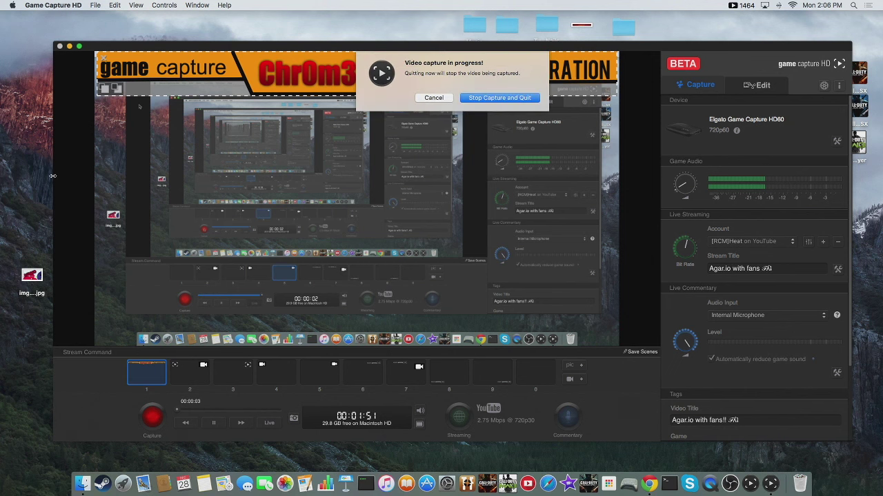
click(438, 100)
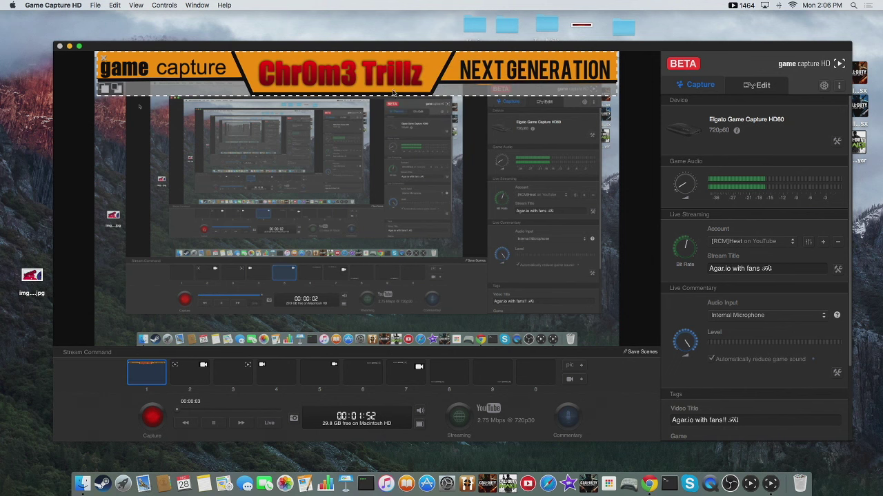
click(70, 50)
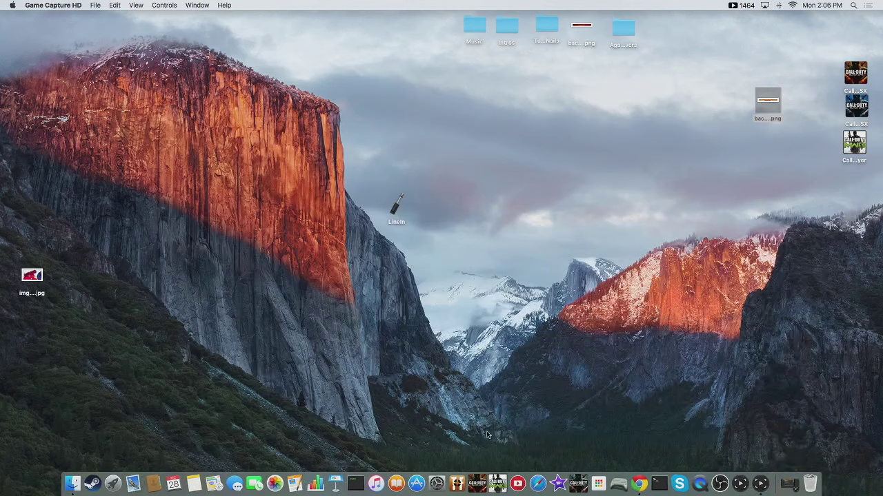
click(631, 459)
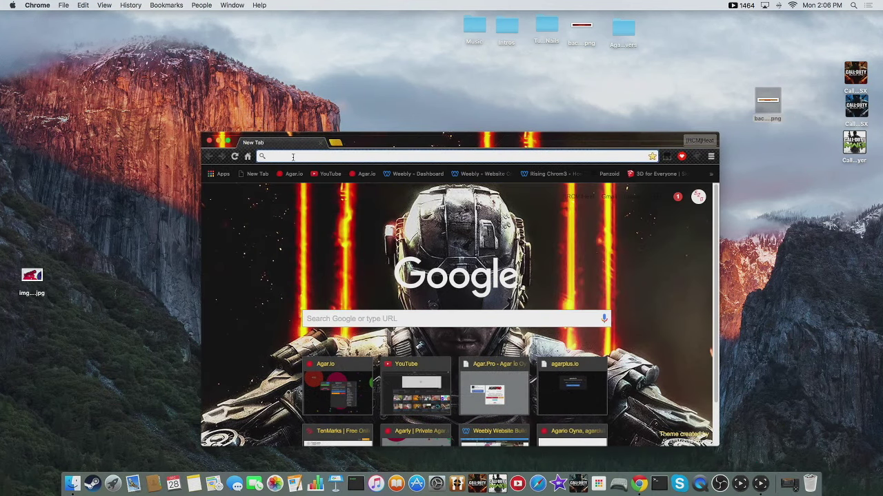
Step: Go to panzoid.com in full screen and open the Backgrounder 3 tool
text(panzoid)
key(Return)
click(228, 140)
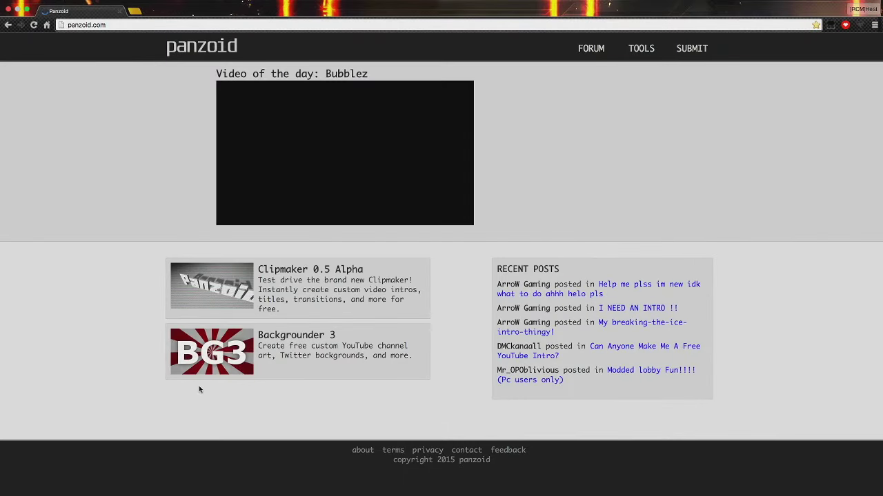
click(295, 336)
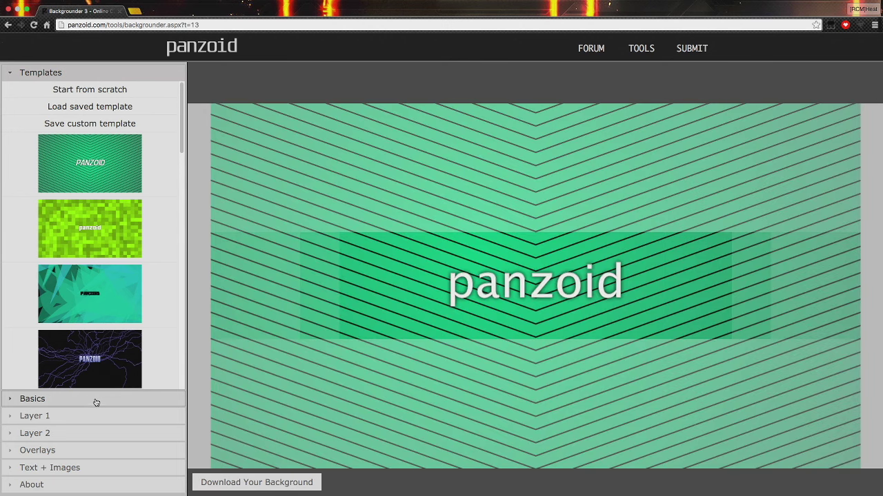
Step: Make Layer 1 solid green by removing its second gradient colour, then view Layer 2's Lines settings
click(95, 401)
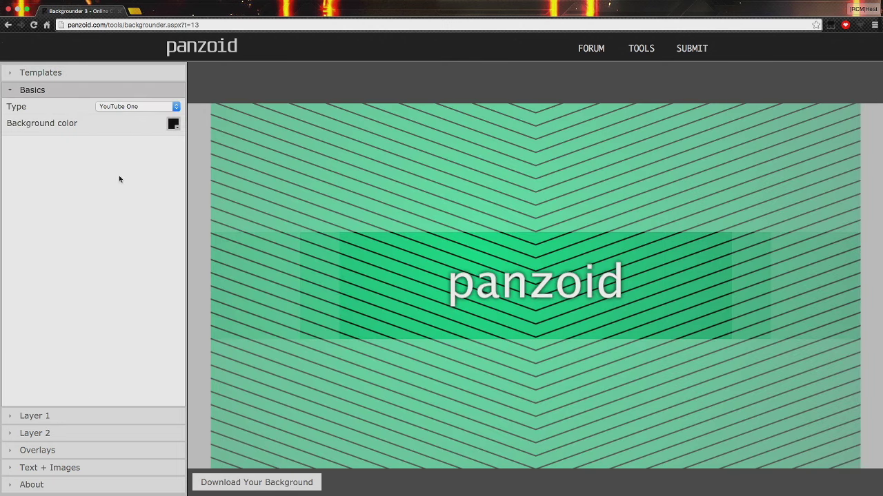
click(71, 417)
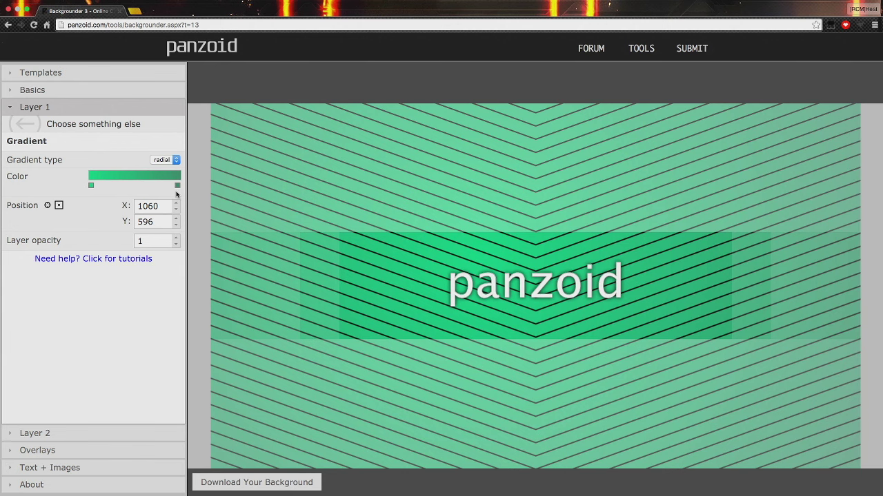
drag(177, 188, 178, 196)
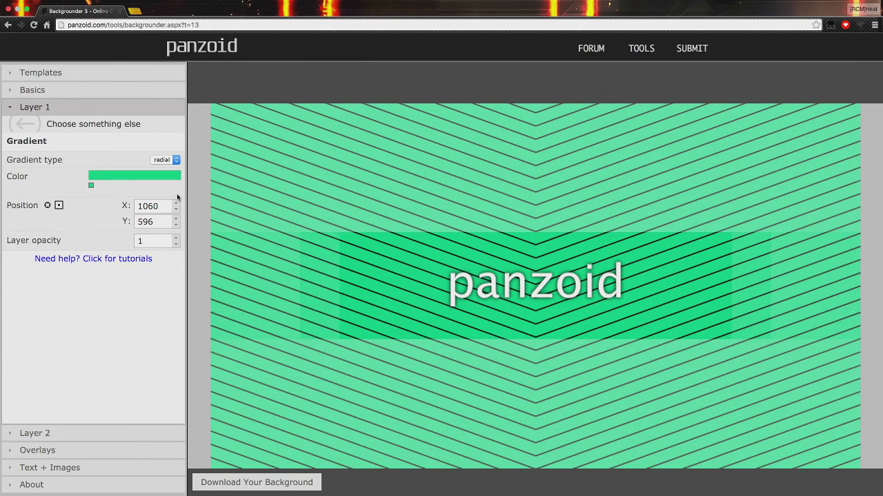
click(93, 435)
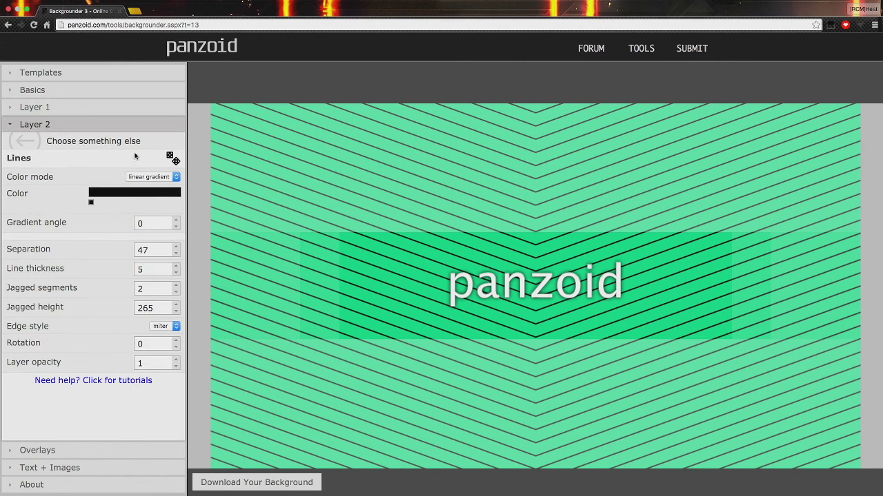
Step: Set the canvas type to YouTube Thumbnail and move the PANZOID text to the bottom centre
click(104, 91)
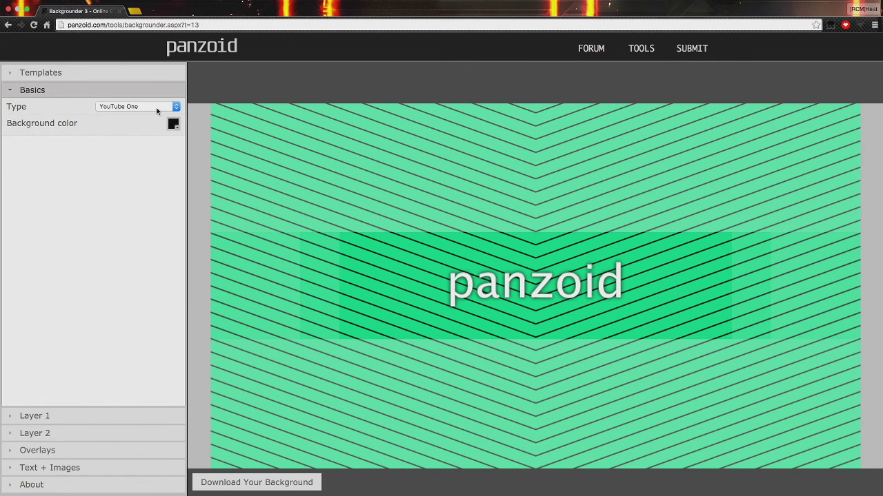
click(159, 109)
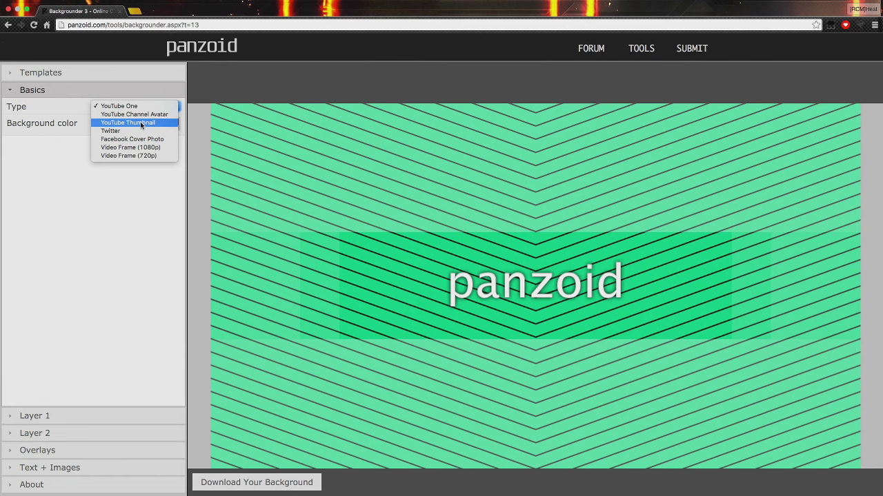
click(140, 121)
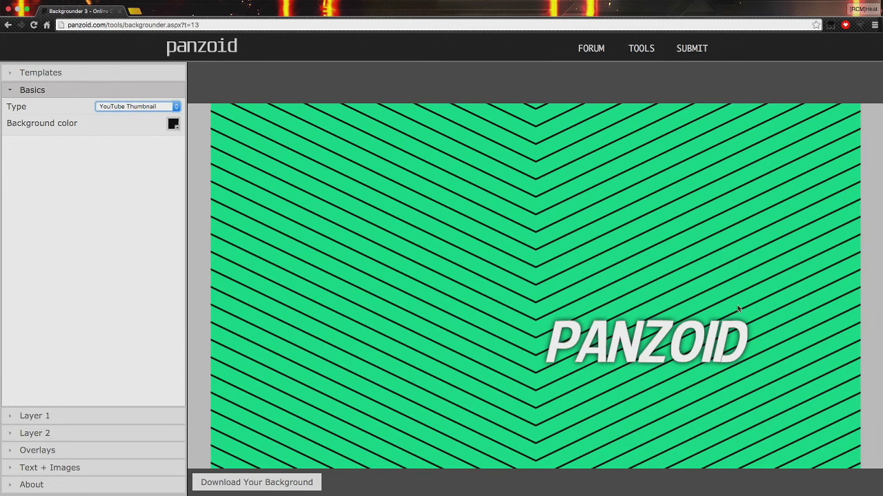
drag(655, 352, 541, 448)
Step: Fine-tune the Chr0m3 text's font size, select the B3ST text, and start rendering the background
click(128, 467)
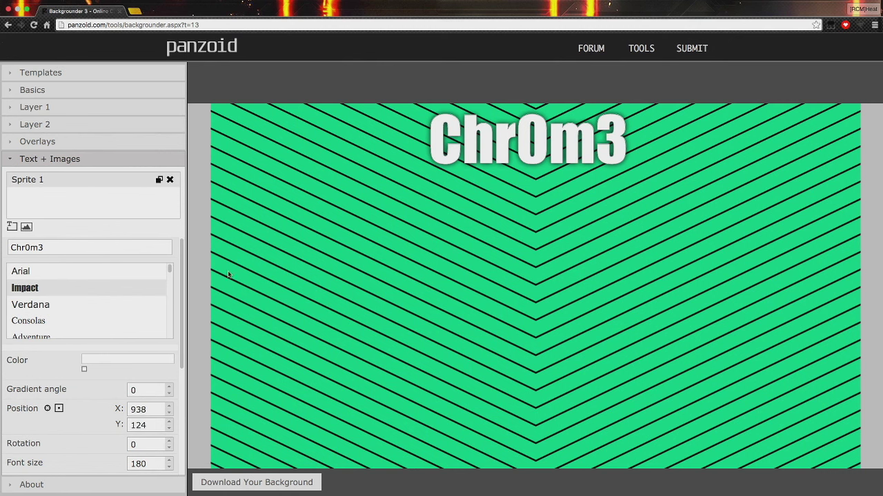
double_click(150, 464)
click(170, 468)
click(170, 468)
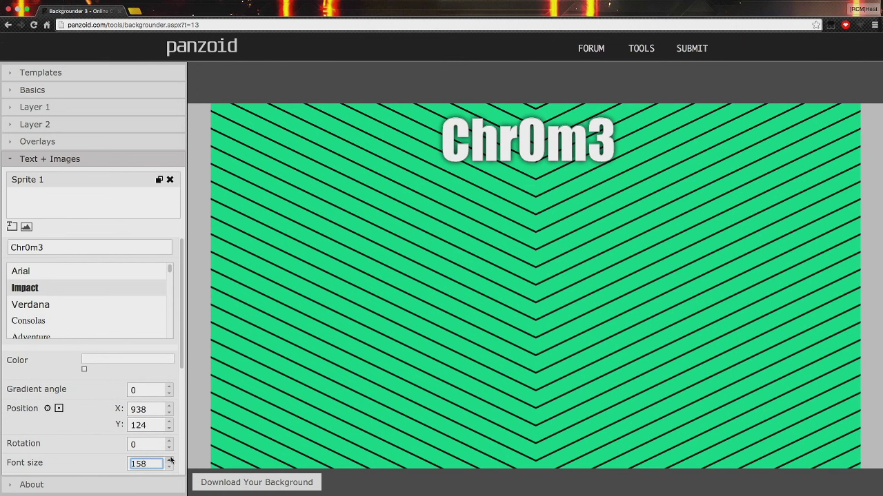
click(171, 461)
click(170, 461)
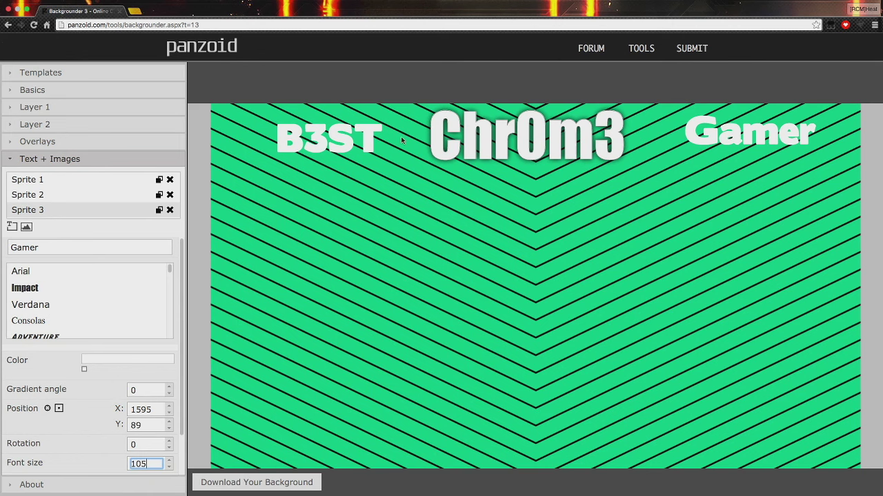
click(348, 138)
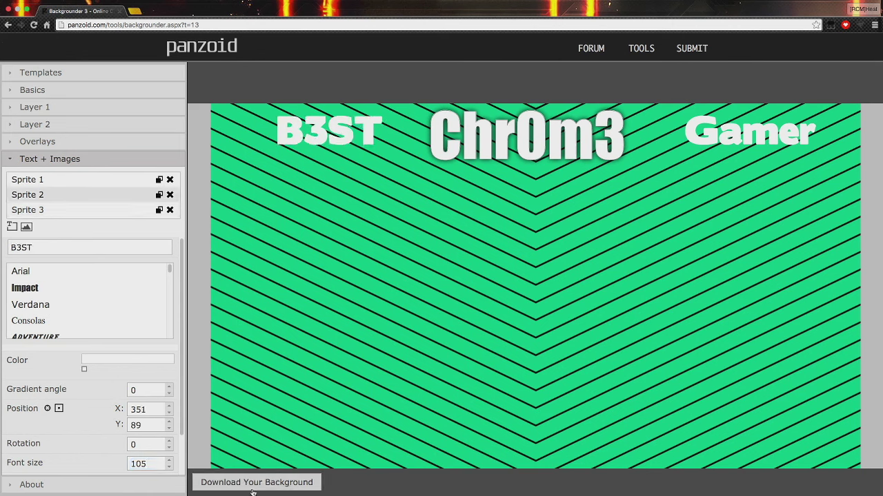
click(254, 482)
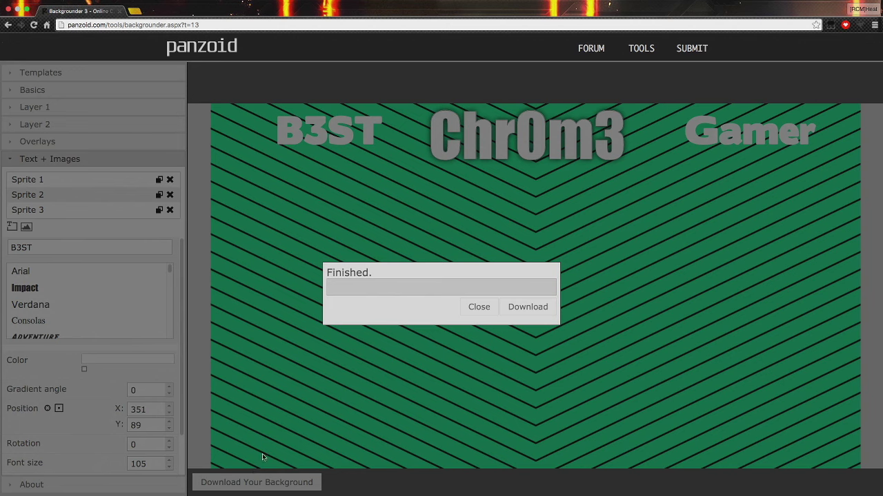
Step: Download the rendered thumbnail PNG and open it from the desktop in Preview
click(552, 310)
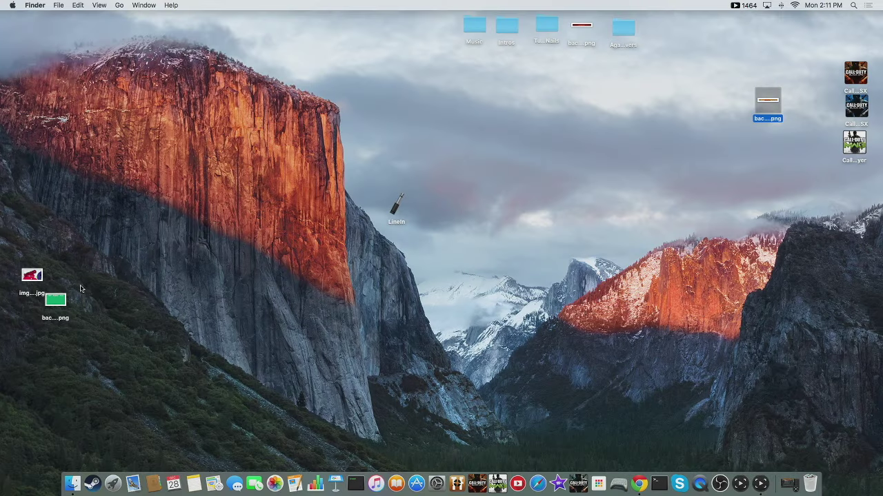
drag(56, 300, 153, 275)
double_click(152, 273)
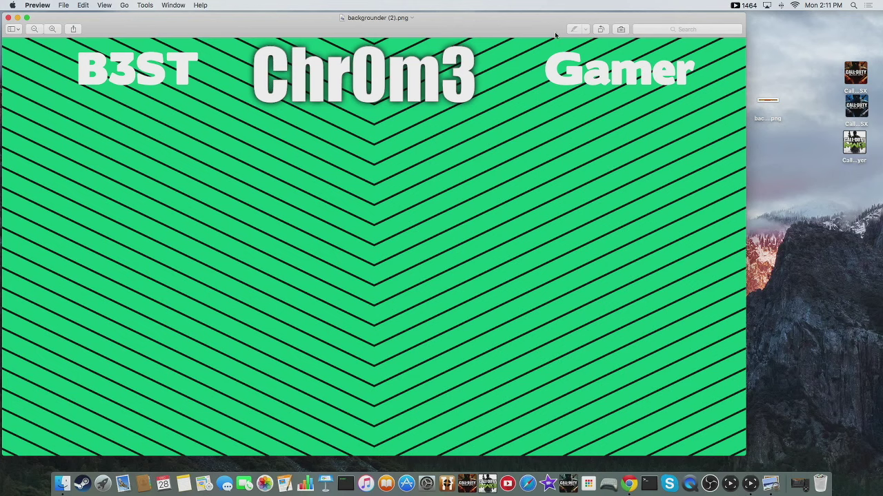
Step: Show Preview's Markup toolbar and set the border colour to dark red
key(super+shift+a)
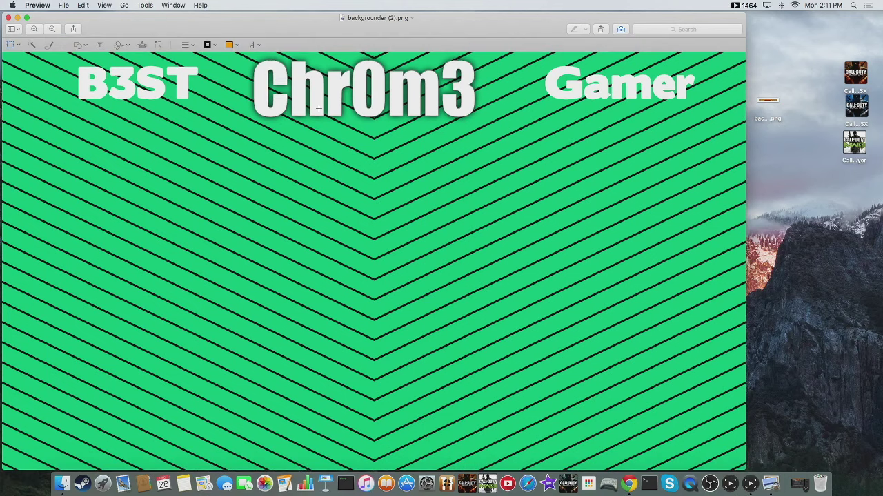
click(216, 46)
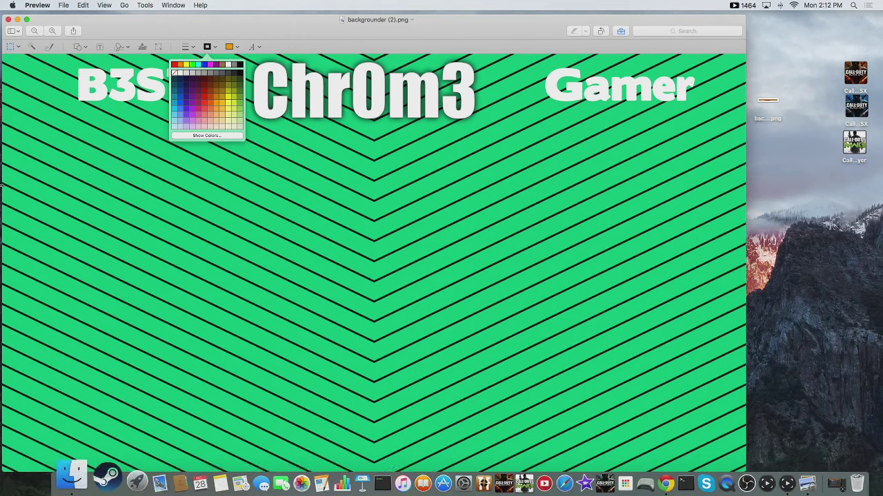
click(203, 97)
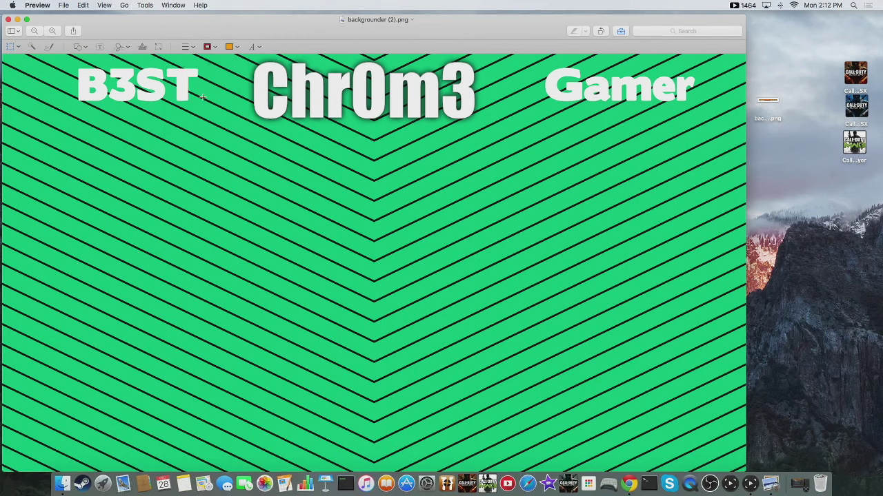
click(81, 47)
Step: Insert a dark red line and fit it just beneath Chr0m3, spanning the word
click(72, 67)
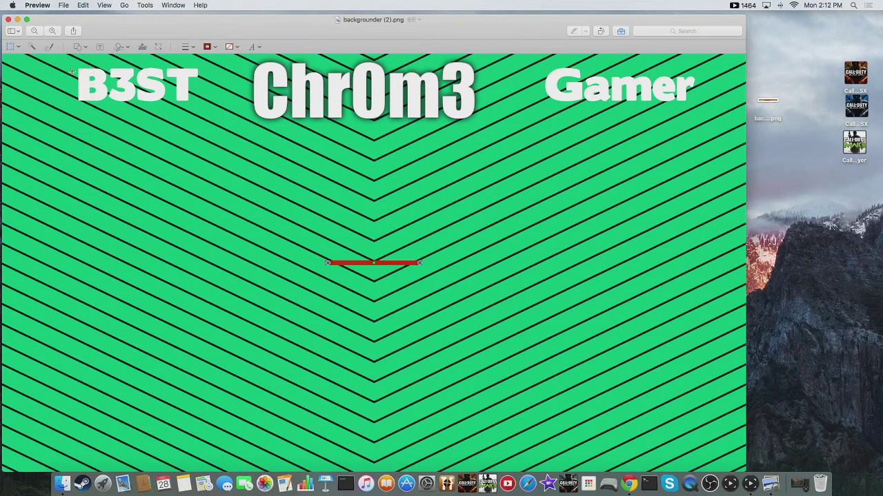
drag(362, 264, 277, 138)
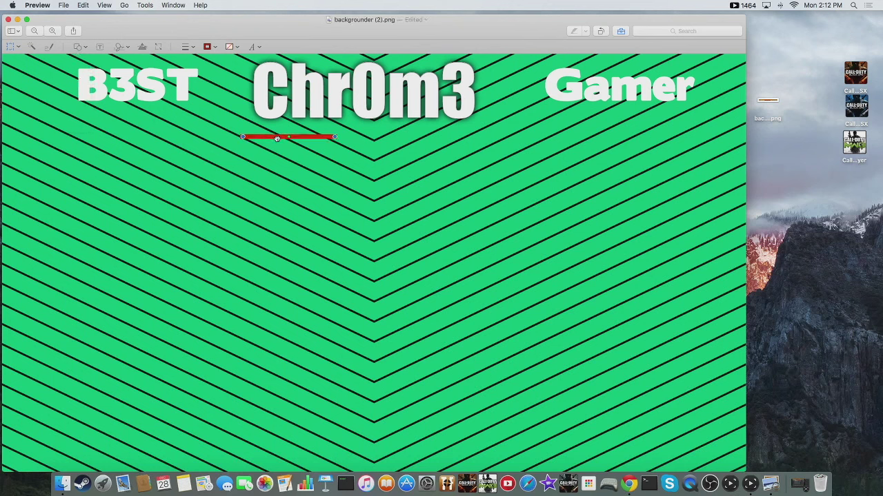
drag(334, 137, 495, 134)
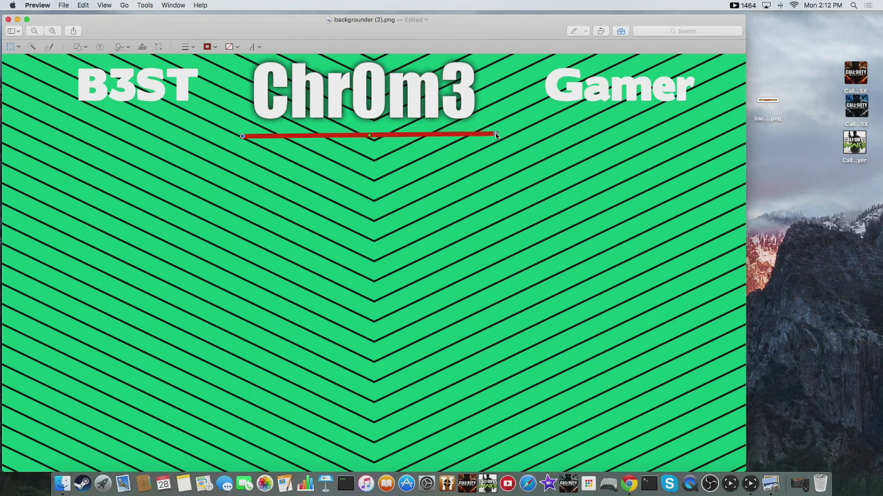
mouse_move(346, 136)
mouse_down()
mouse_move(344, 213)
mouse_move(338, 137)
mouse_move(350, 136)
mouse_up()
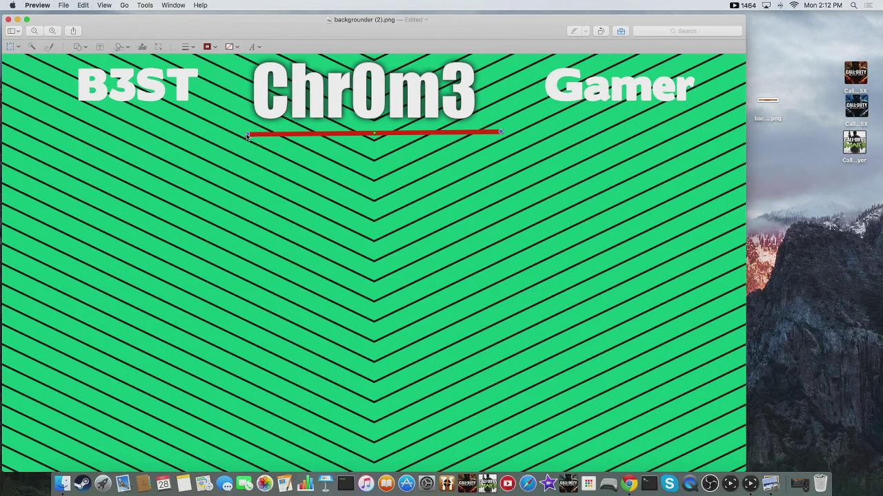
drag(244, 136, 243, 135)
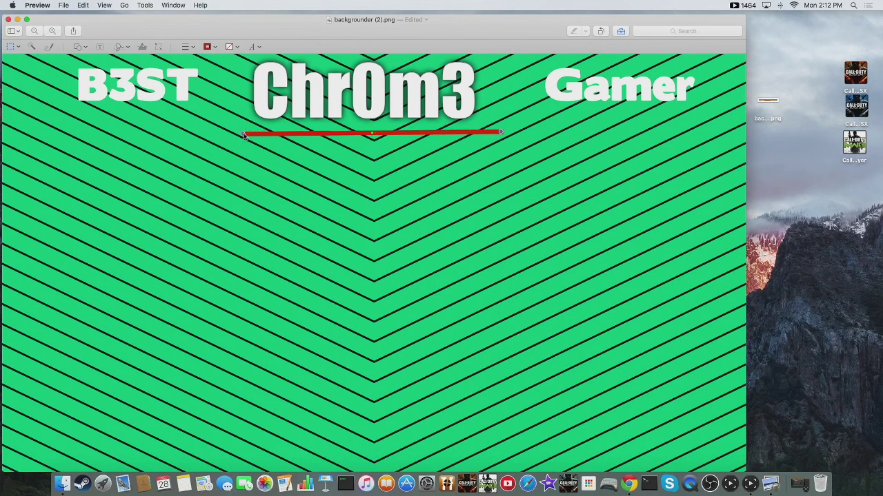
Step: Add red lines beneath Gamer and beneath B3ST
click(80, 46)
click(79, 58)
drag(399, 269, 532, 118)
click(85, 47)
click(79, 58)
drag(384, 272, 48, 115)
Step: Add a diagonal red line beside B3ST and lengthen the B3ST underline to meet it
click(78, 46)
click(79, 58)
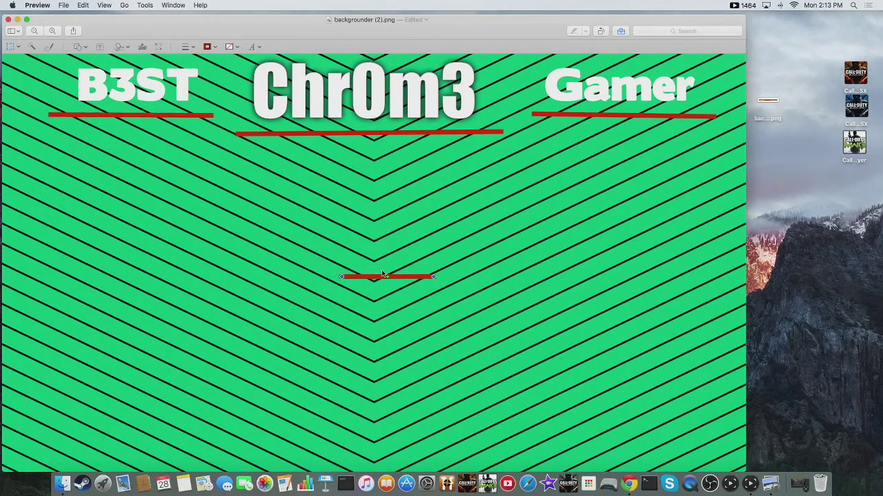
drag(385, 277, 188, 162)
drag(239, 162, 201, 54)
click(191, 115)
drag(209, 115, 226, 116)
click(302, 165)
Step: Add a slanted line beside Gamer, joined to the Chr0m3 underline and reaching the top edge
click(83, 47)
click(78, 64)
drag(393, 283, 525, 57)
drag(512, 132, 502, 131)
click(571, 146)
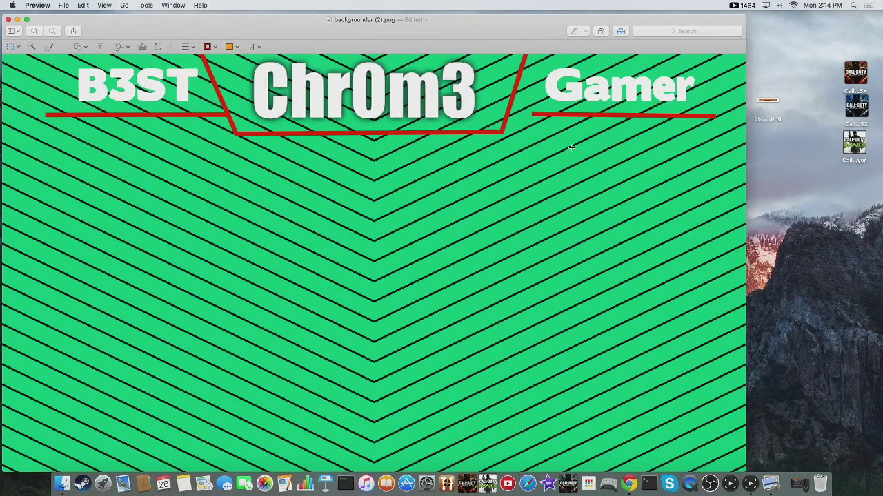
click(506, 124)
drag(524, 64, 529, 63)
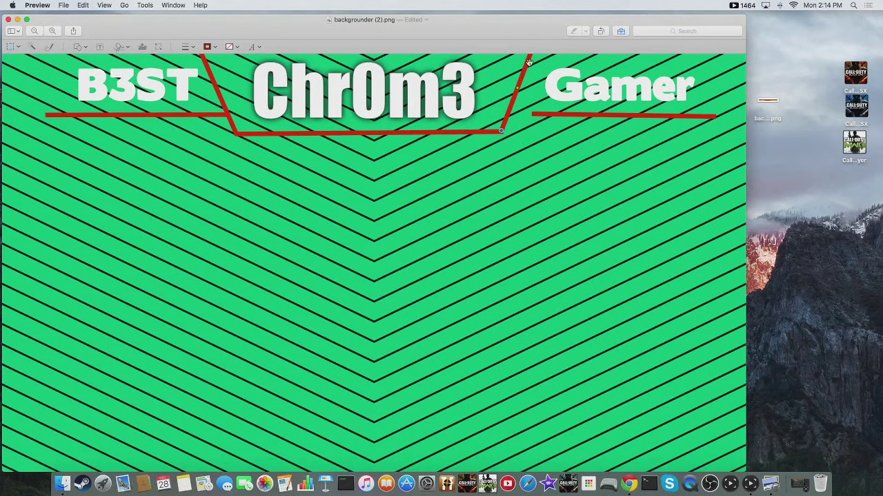
Step: Extend the Gamer underline on both ends, then switch to Rectangular Selection
click(535, 116)
drag(536, 115, 511, 117)
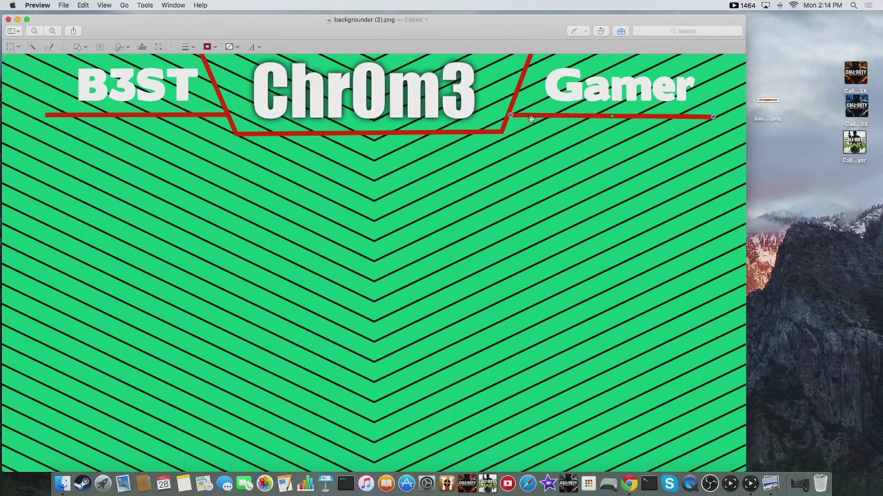
drag(715, 115, 729, 115)
click(14, 46)
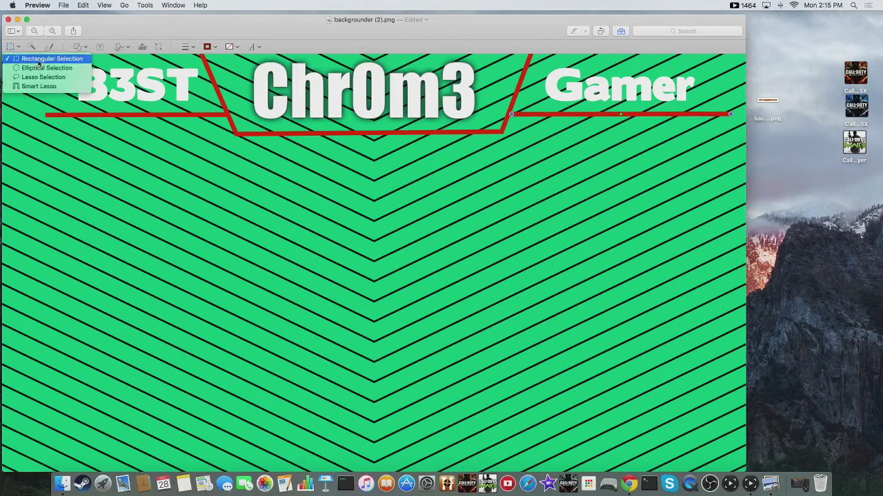
click(39, 60)
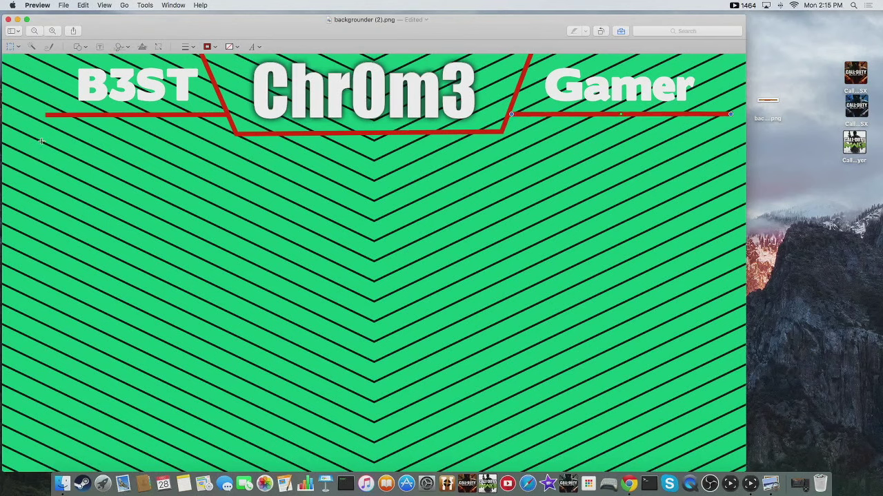